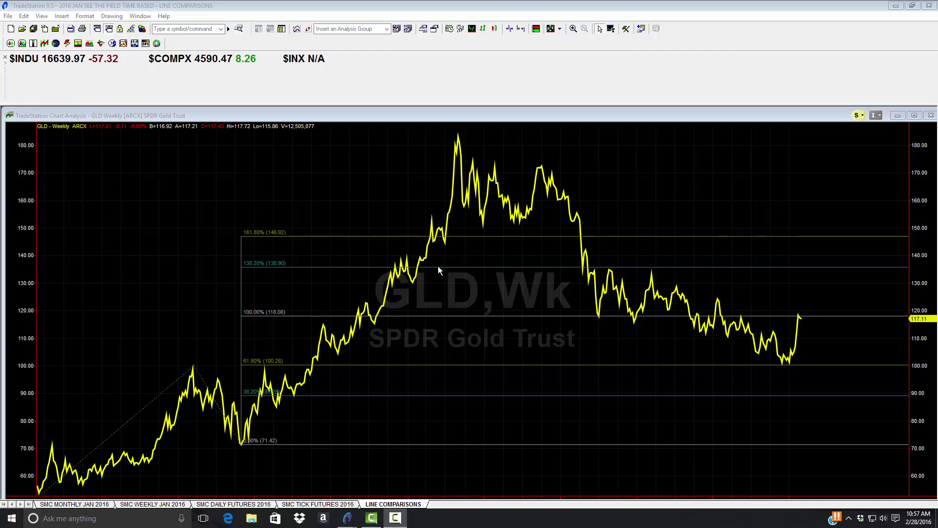
Step: Draw a trendline on the GLD weekly chart from the low near 71 up to about 117 and extend it right
click(626, 28)
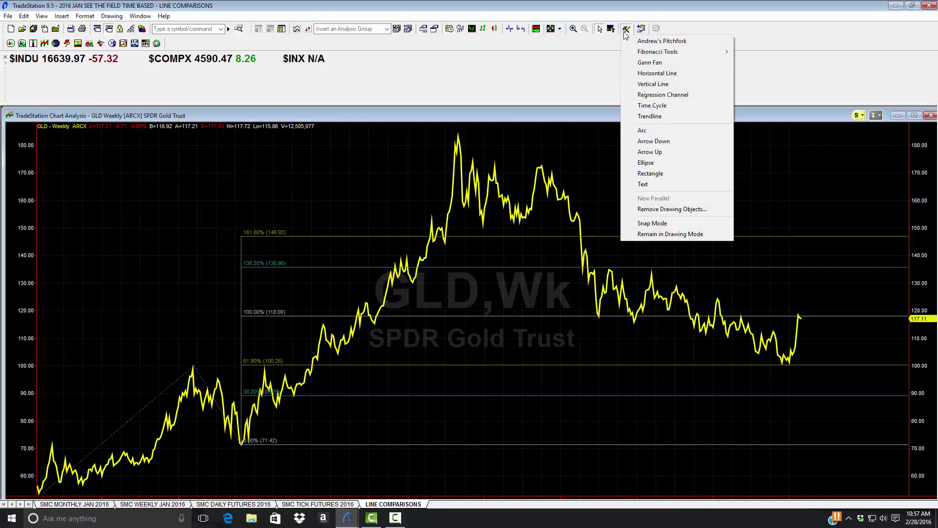
click(635, 116)
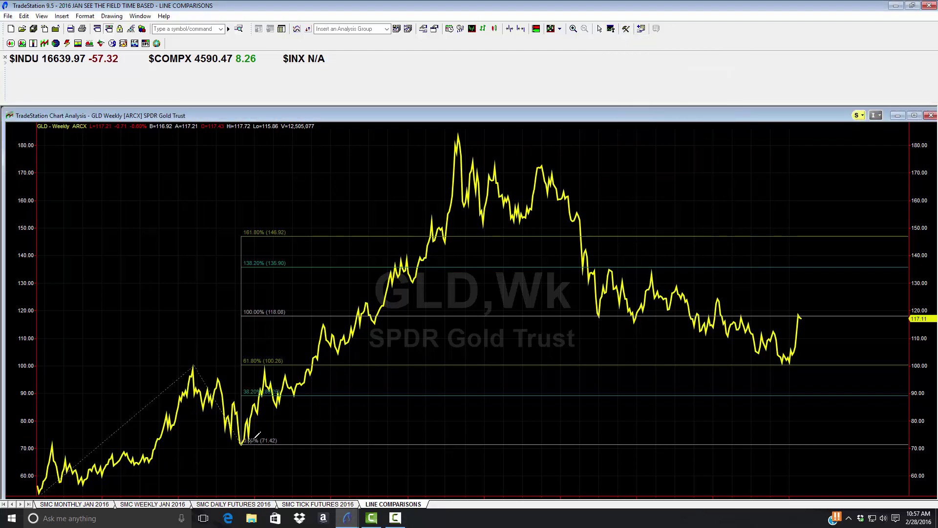
drag(248, 442, 385, 318)
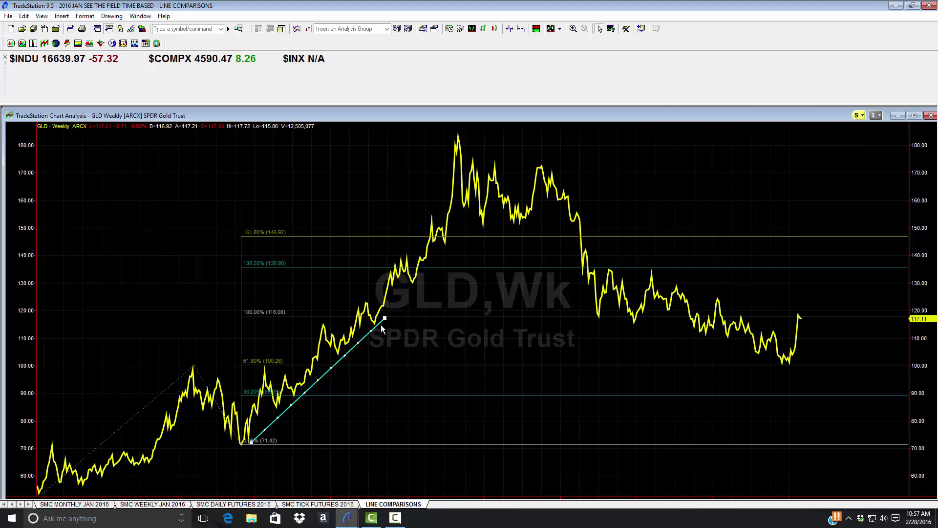
right_click(381, 324)
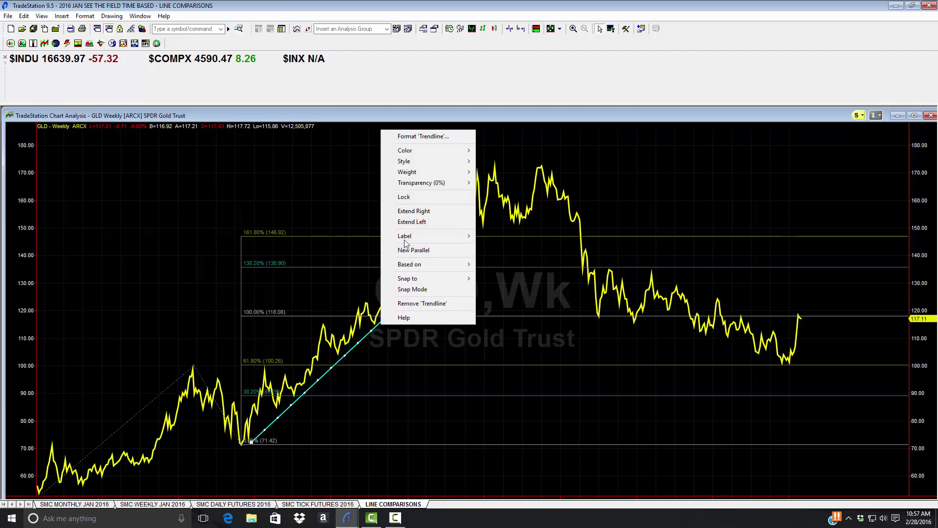
click(408, 214)
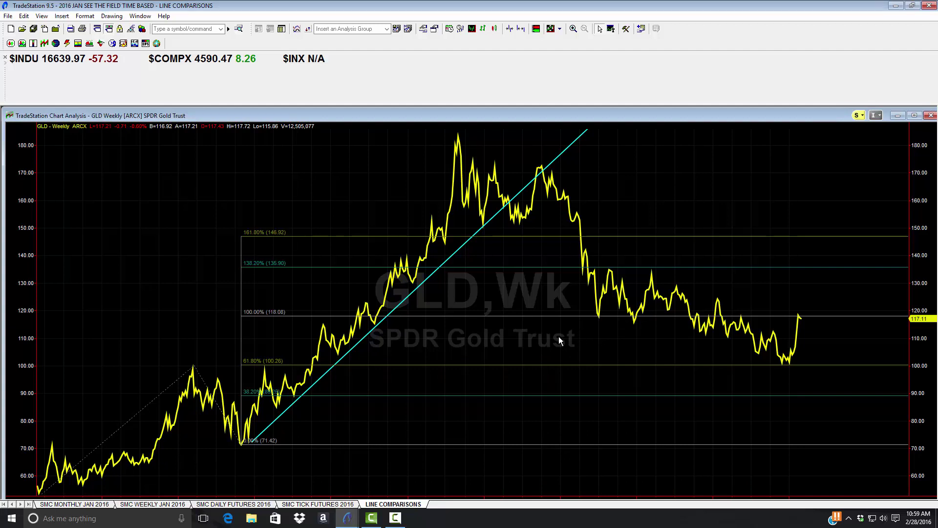
key(alt+Tab)
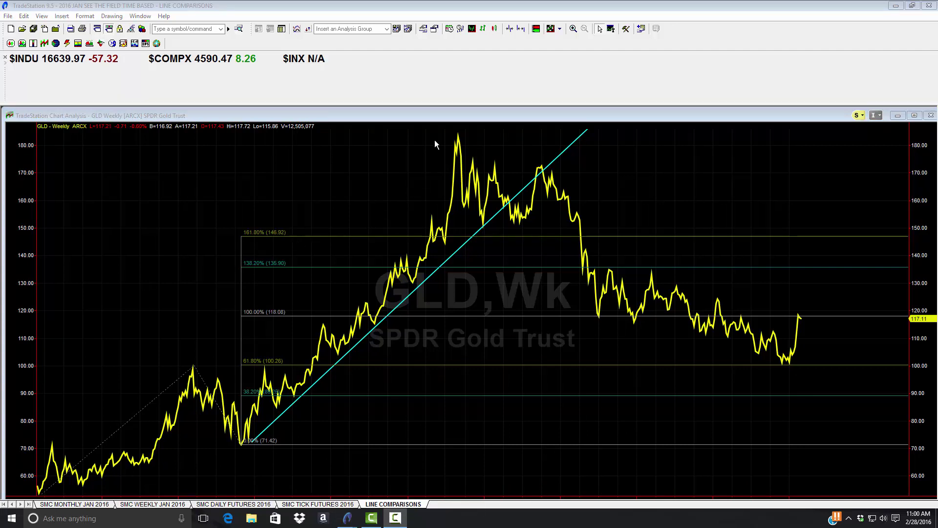
mouse_move(430, 165)
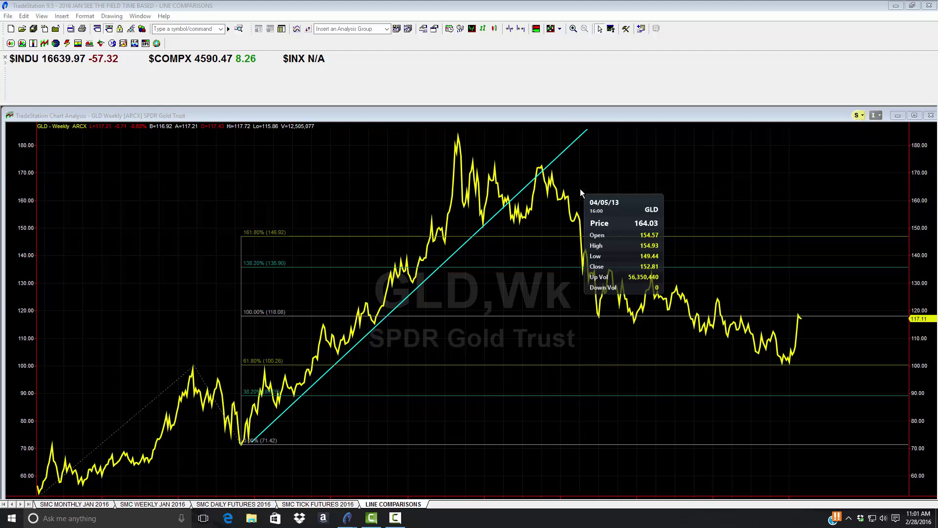
click(580, 188)
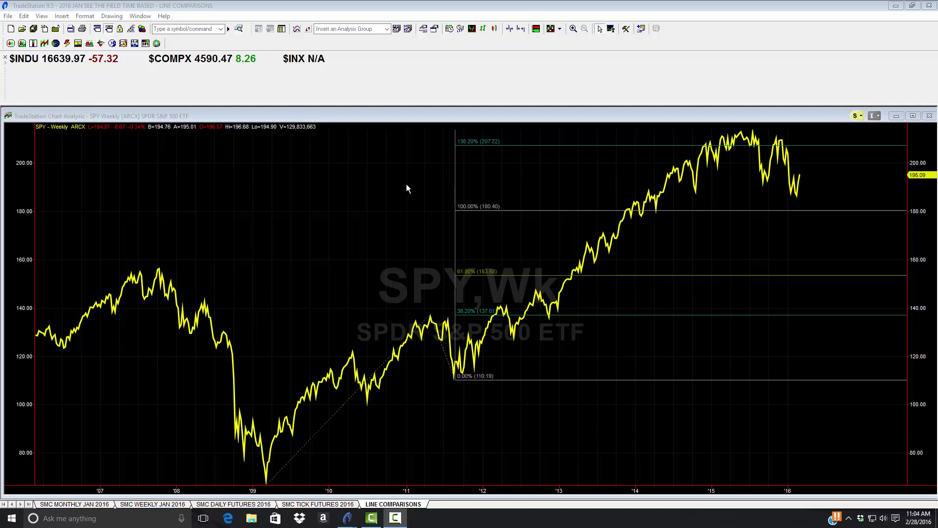
click(550, 29)
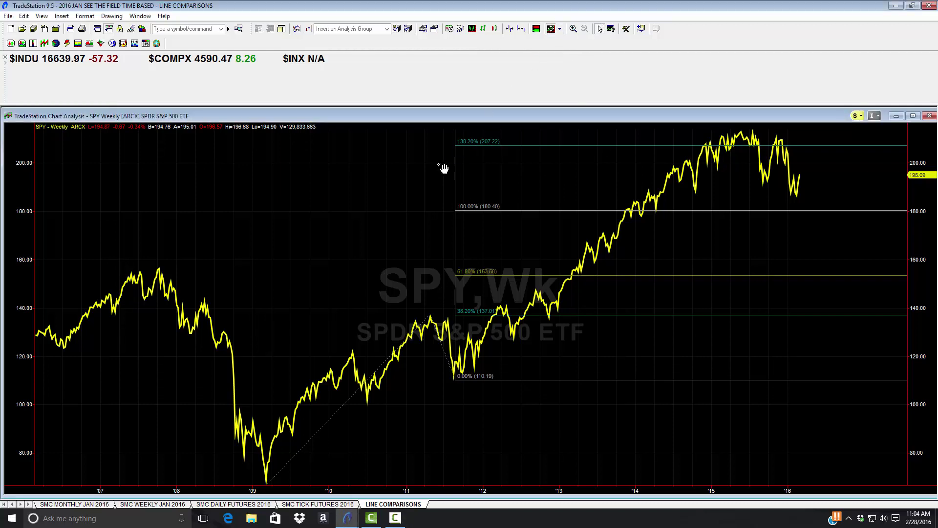
drag(416, 190, 409, 253)
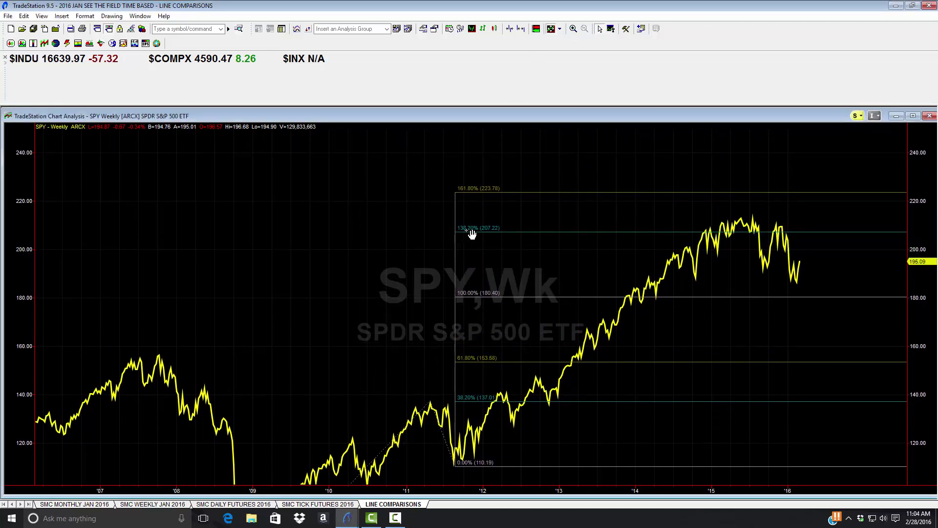
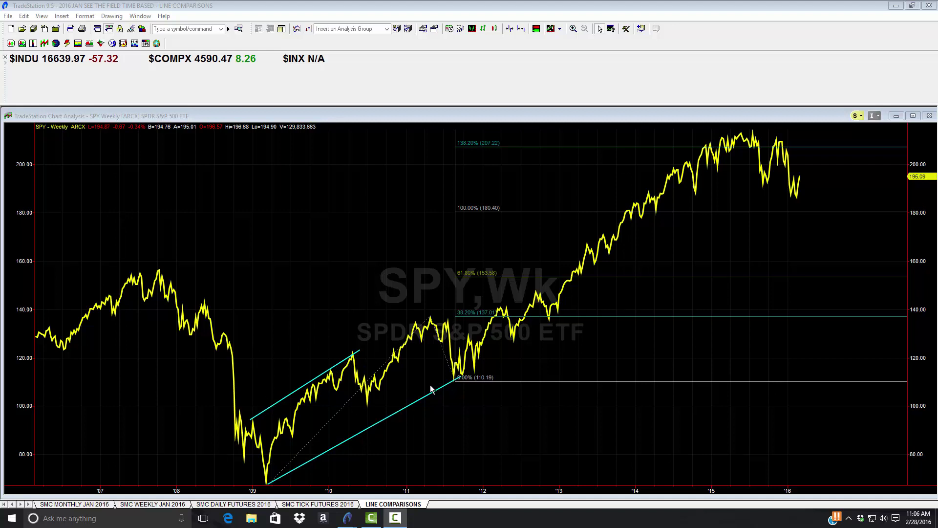
Step: Extend the upper trendline on the SPY weekly chart to the right
click(328, 372)
right_click(327, 372)
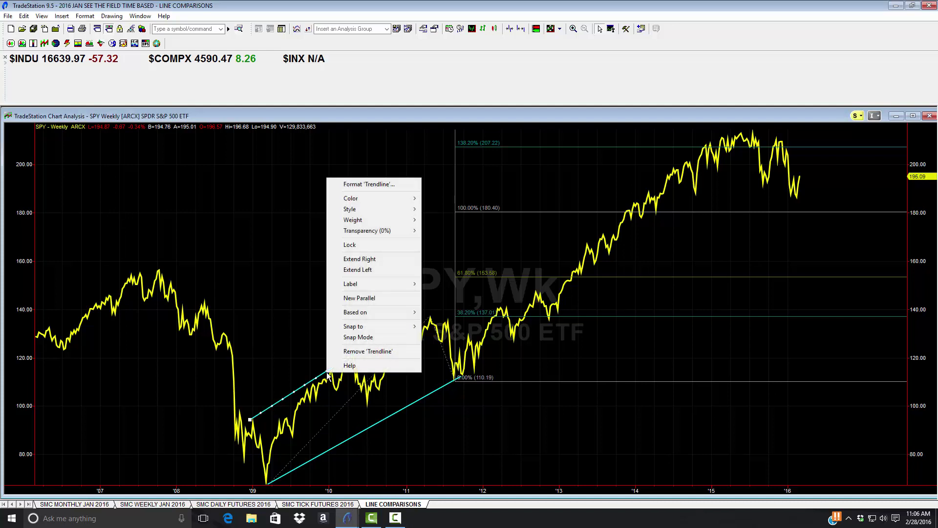
click(374, 259)
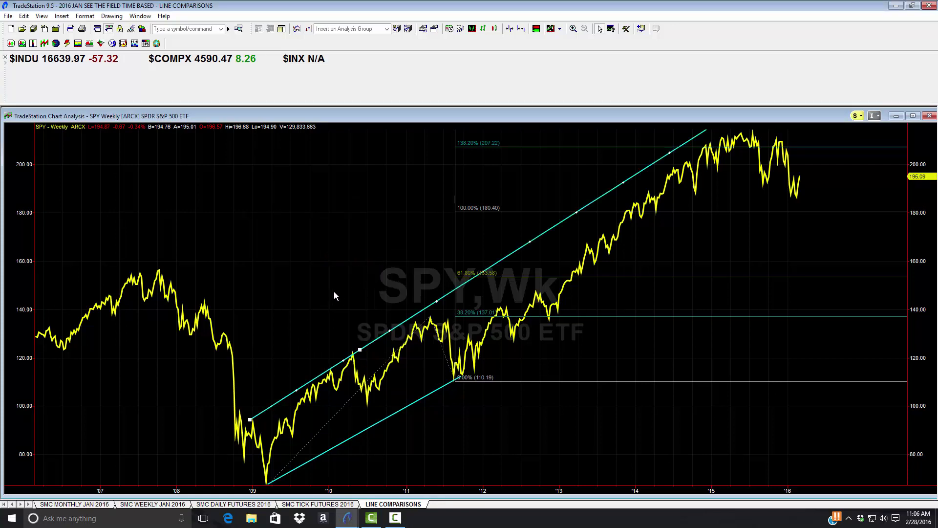
click(361, 332)
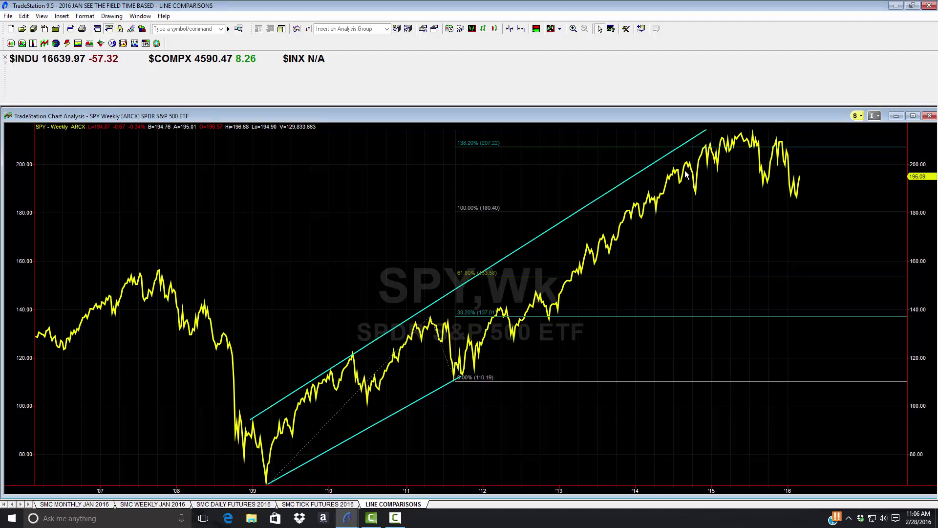
Step: Reposition the upper SPY trendline so it runs along the 2010 peak and the late-2014 highs
drag(707, 133, 714, 142)
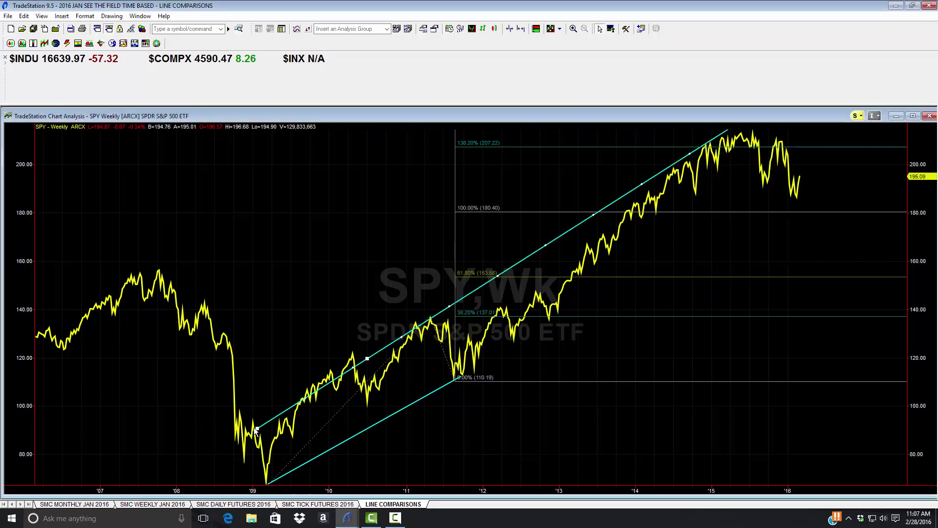
drag(260, 427, 249, 419)
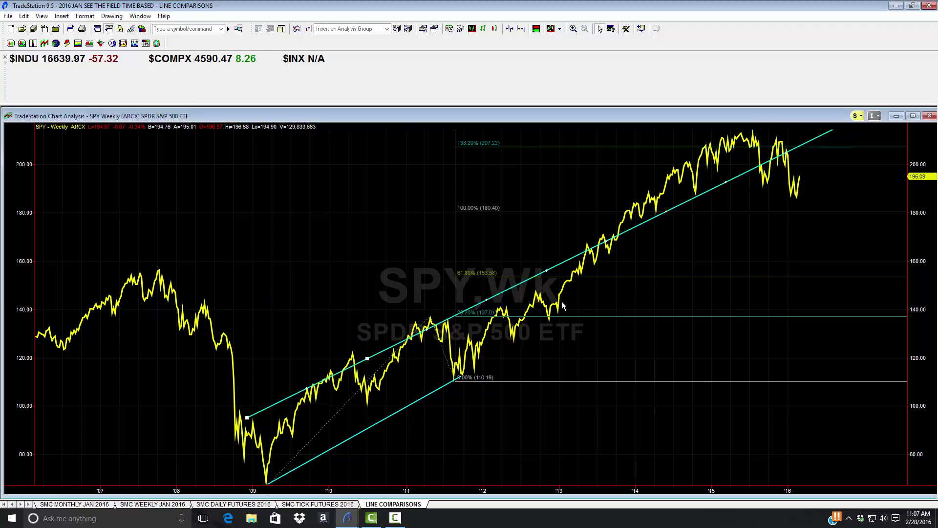
drag(701, 197, 694, 175)
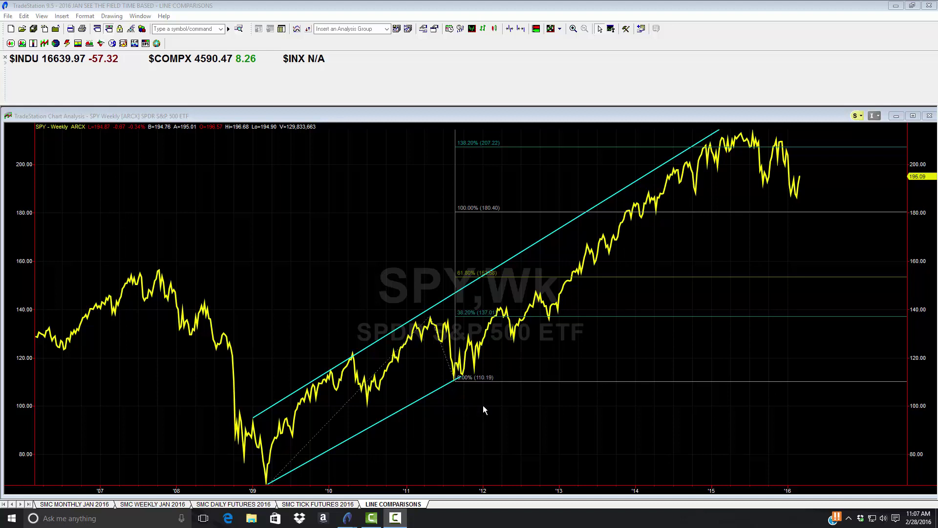
Step: Extend the lower SPY trendline, drawn through the 2009 and 2011 lows, to the right
click(446, 387)
right_click(445, 386)
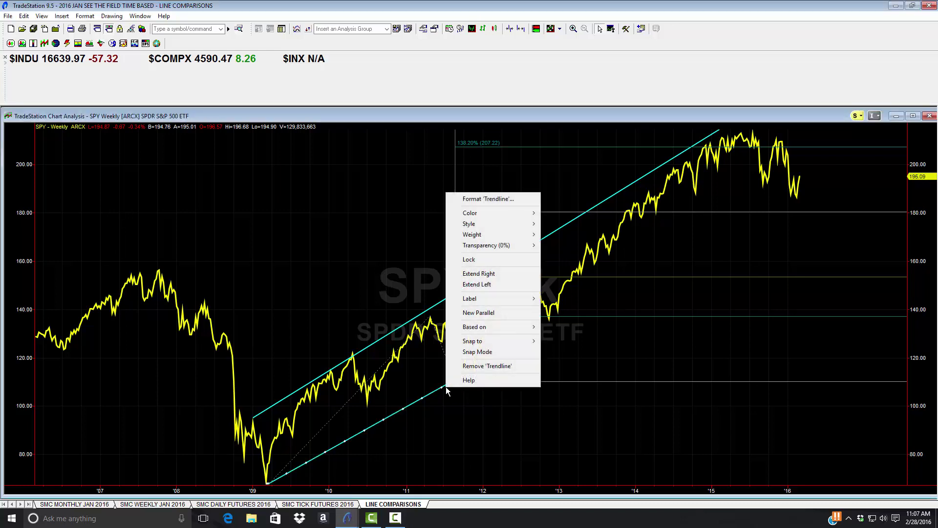
click(499, 274)
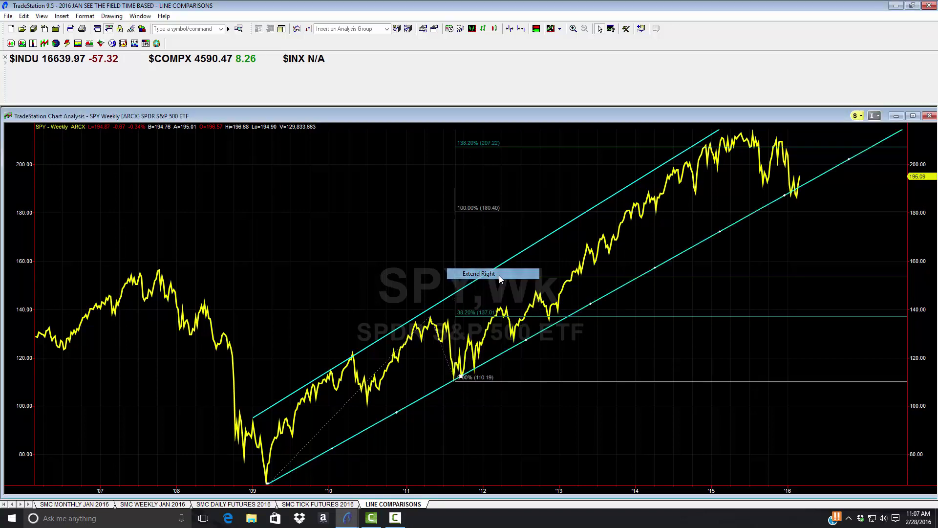
click(500, 434)
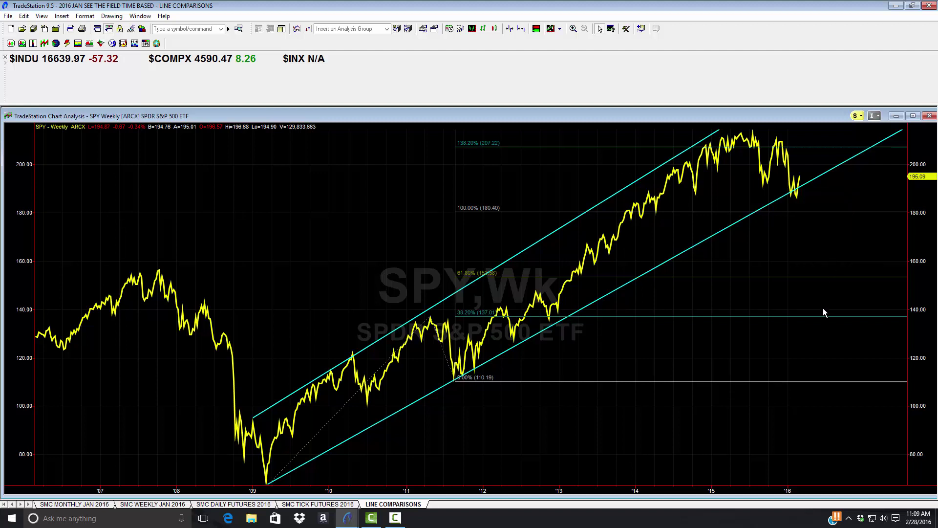
Step: Remove the Fibonacci Price Extension Lines from the SPY chart
key(ctrl+r)
click(804, 314)
right_click(799, 277)
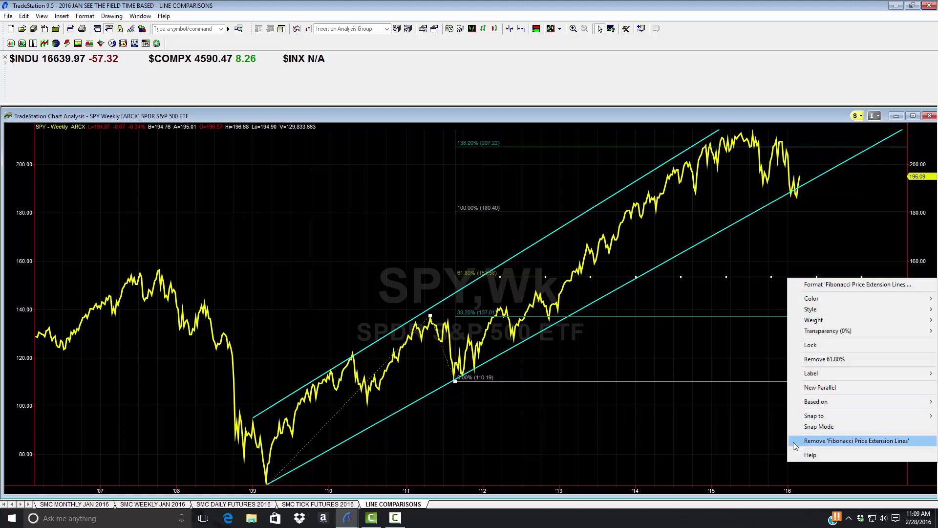
click(831, 441)
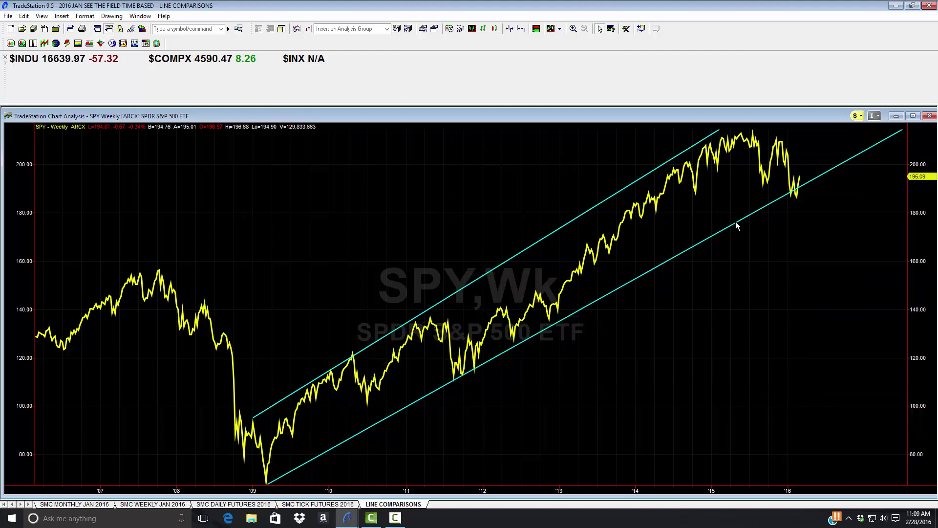
click(757, 272)
right_click(427, 188)
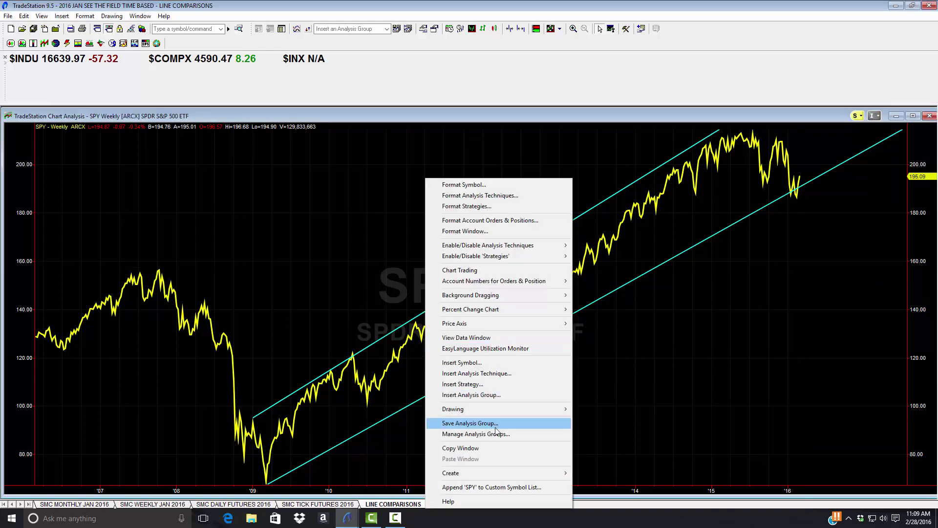
click(524, 373)
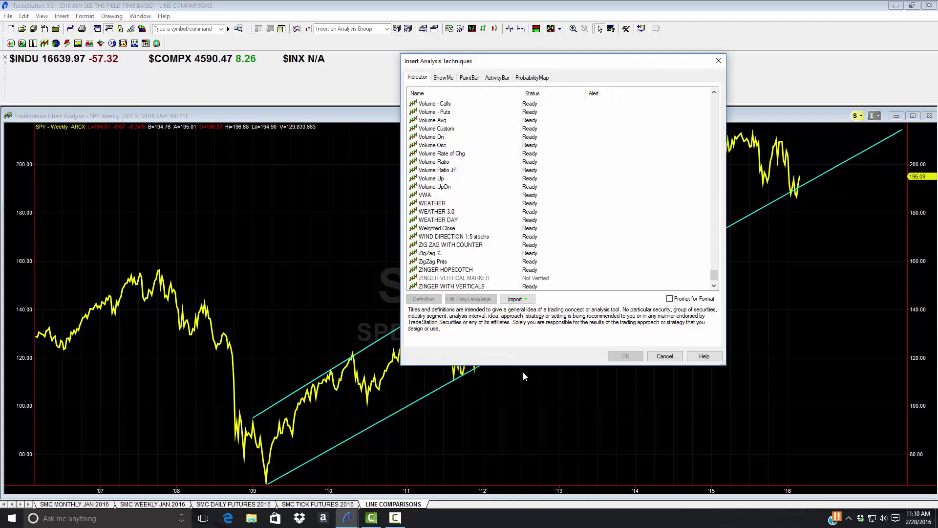
click(718, 61)
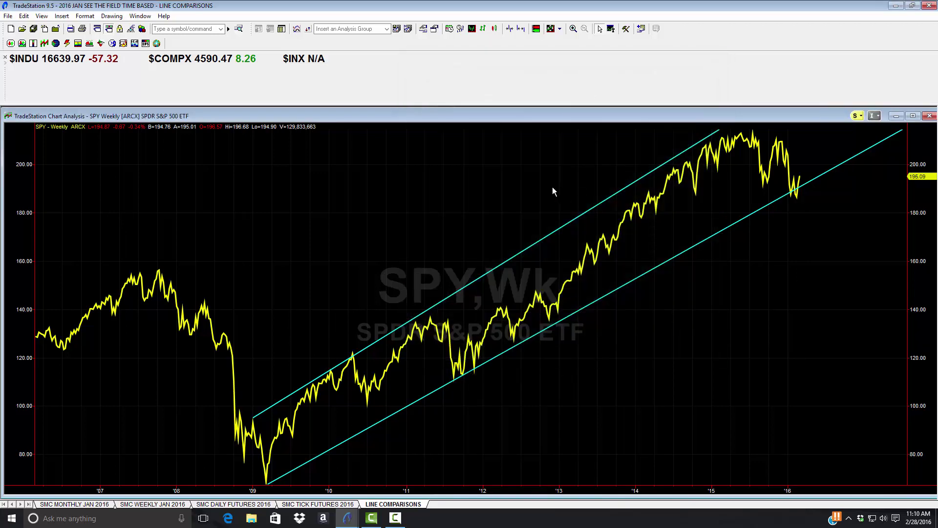
Step: Insert the symbol FDX into the SPY weekly chart
right_click(557, 205)
click(631, 365)
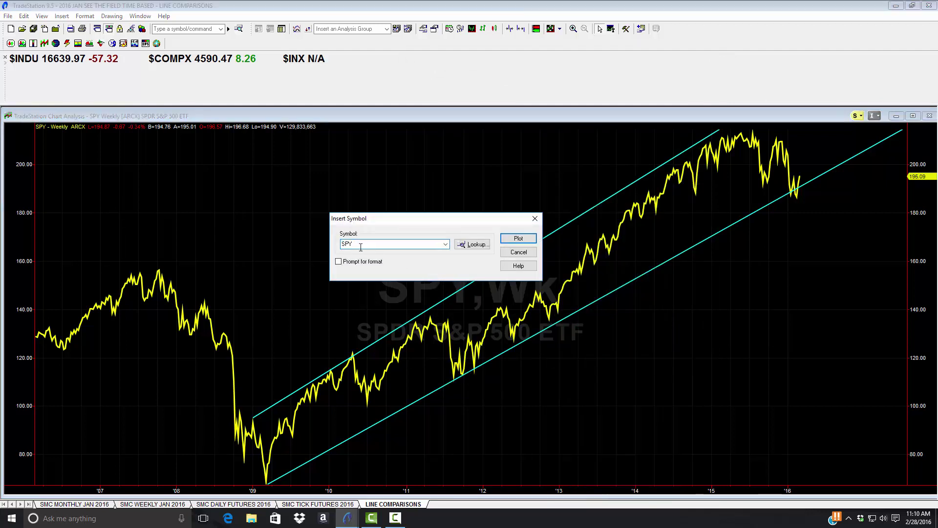
text(FDX)
key(Return)
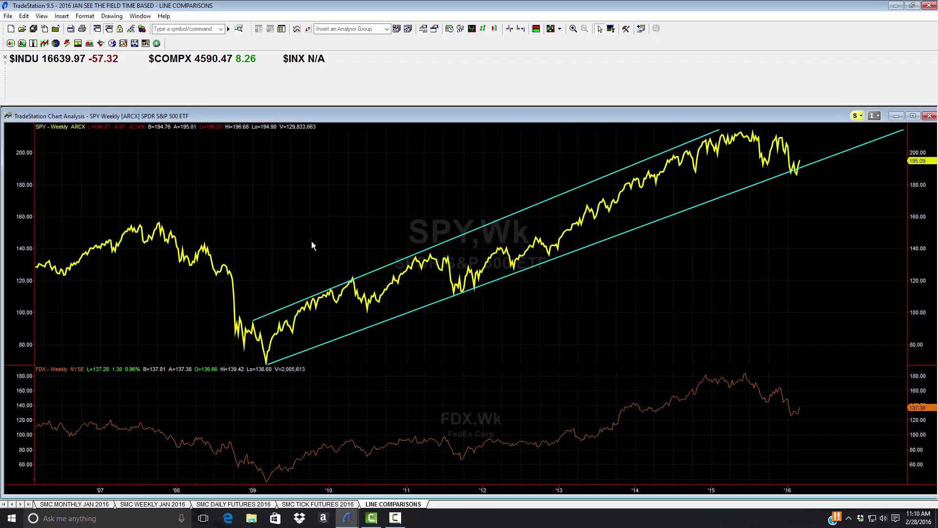
Step: Format the FDX line in bright green with the second-thinnest line weight
right_click(618, 419)
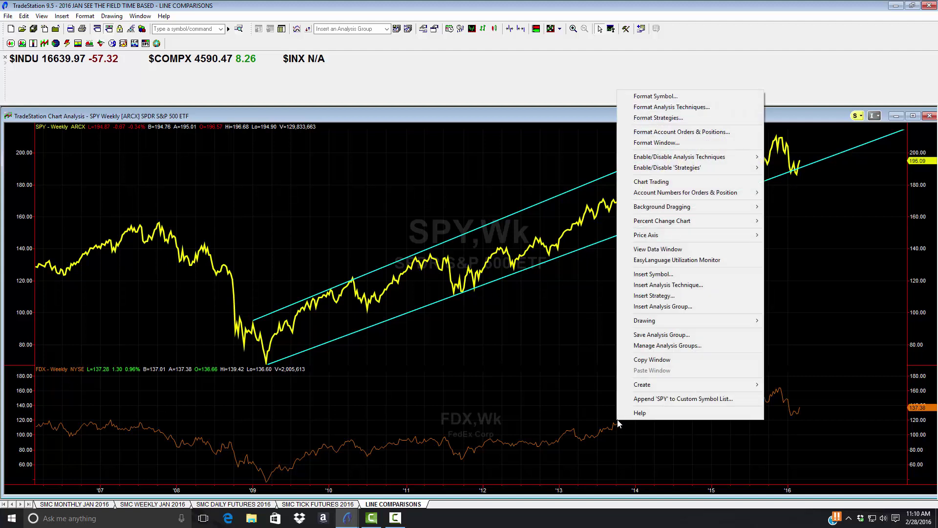
click(617, 422)
right_click(622, 415)
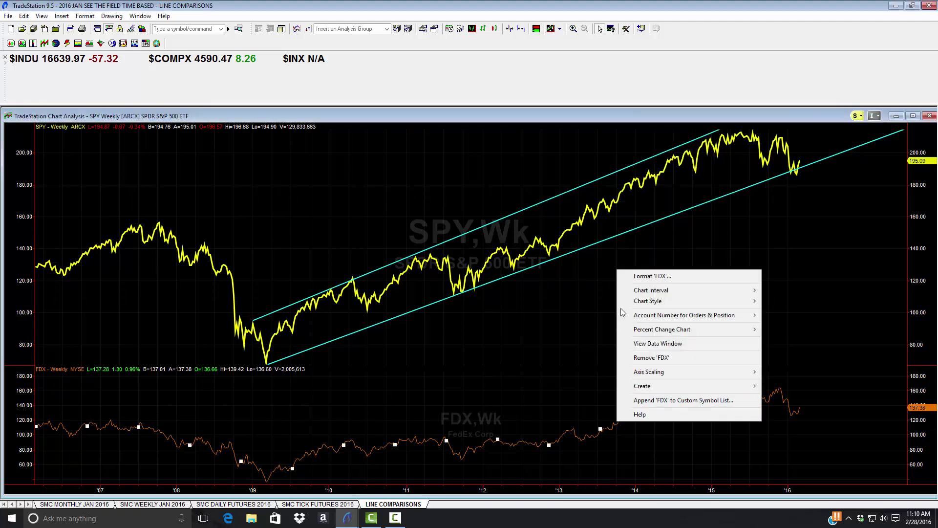
click(627, 276)
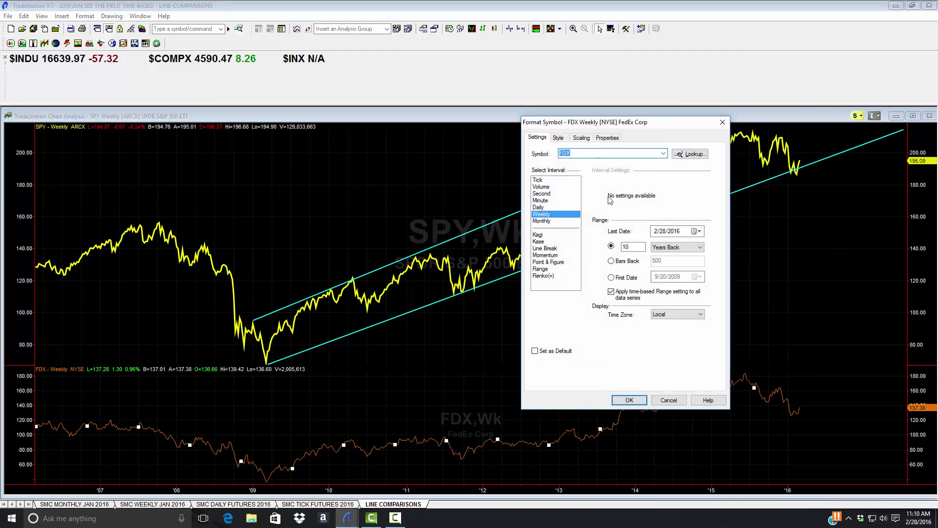
click(558, 139)
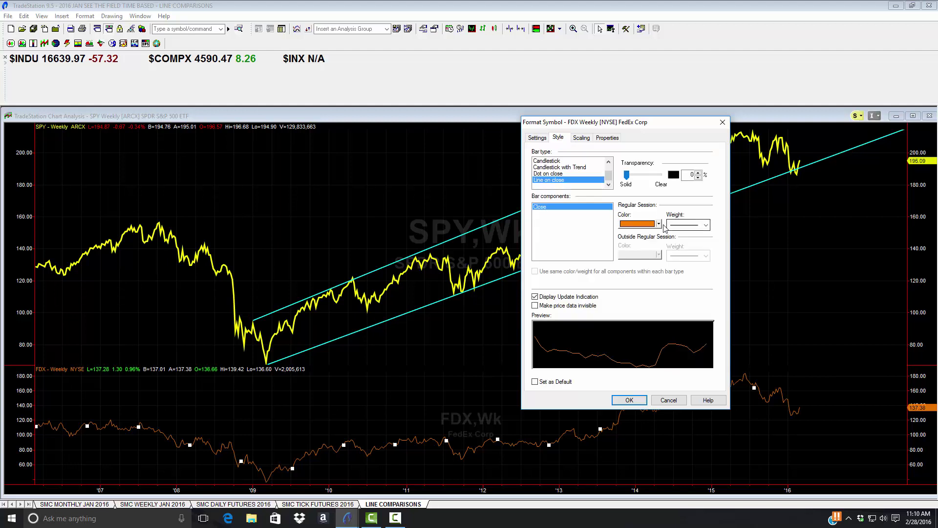
click(659, 224)
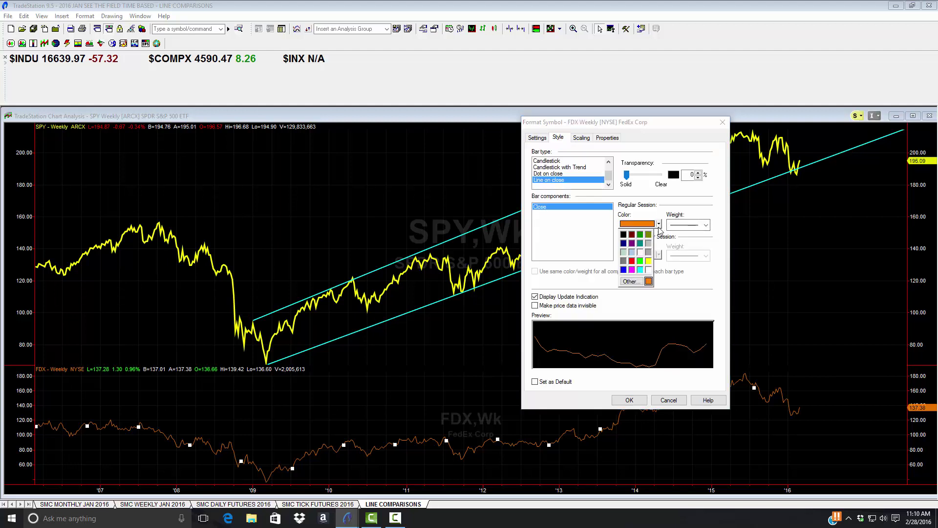
click(640, 260)
click(706, 226)
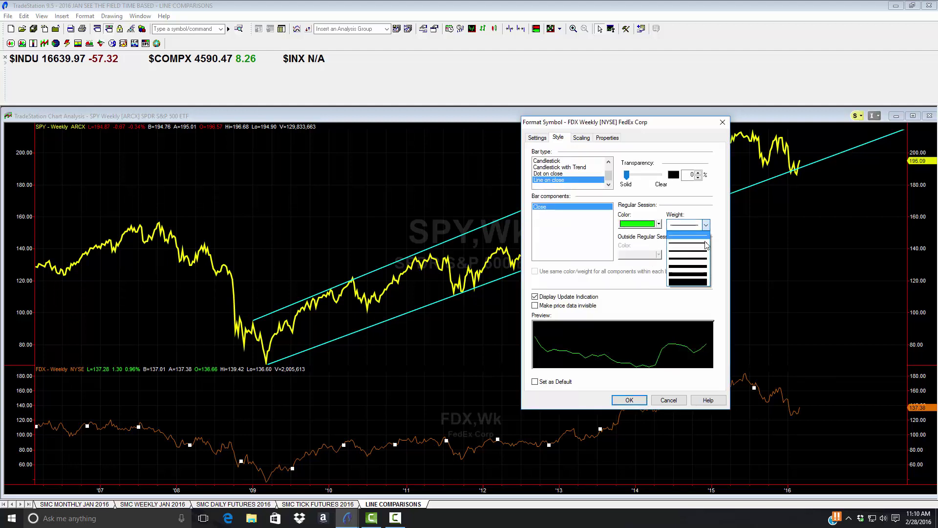
click(705, 243)
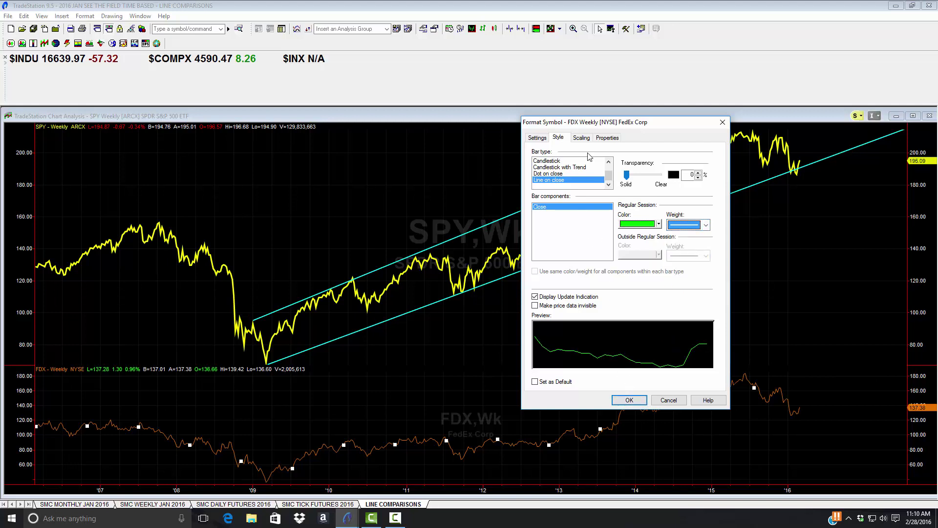
Step: Scale FDX on No Axis, move it into SPY's sub-graph so the two lines overlay, and apply the formatting
click(581, 138)
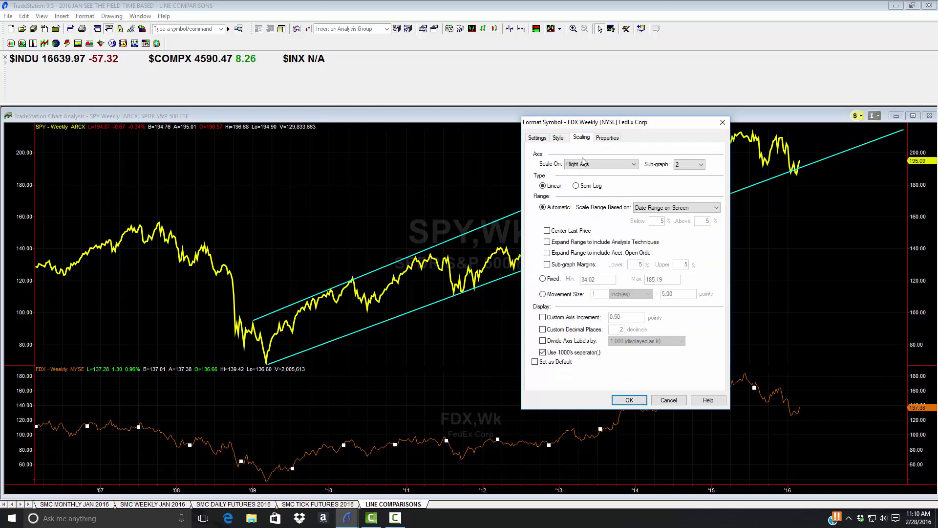
click(634, 164)
click(631, 186)
click(684, 169)
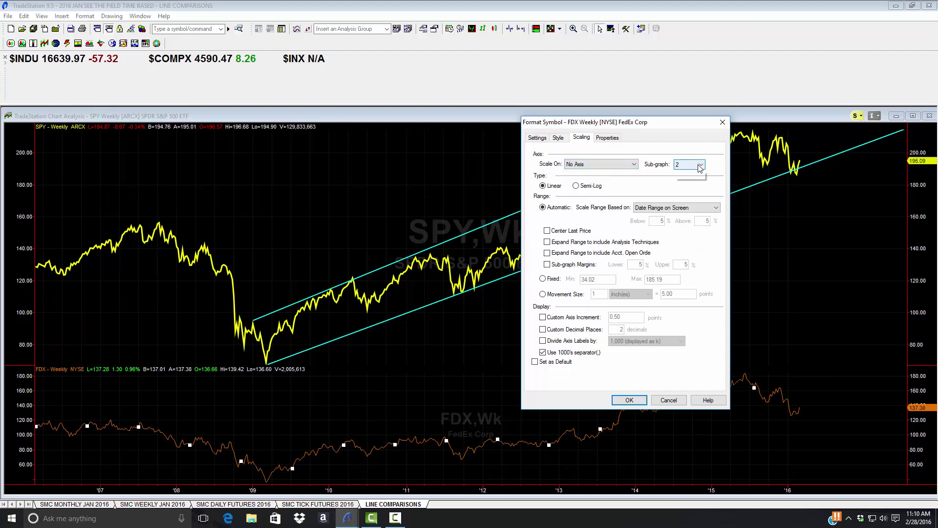
click(681, 175)
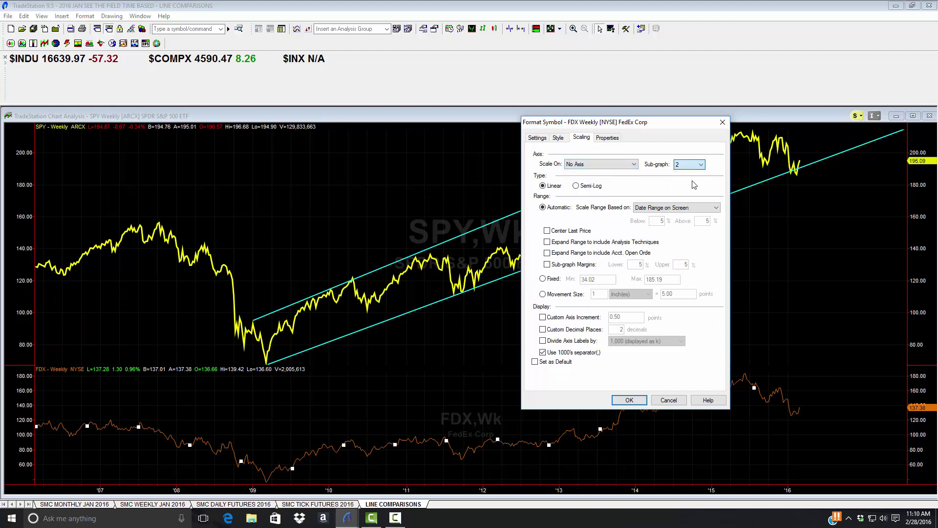
click(630, 400)
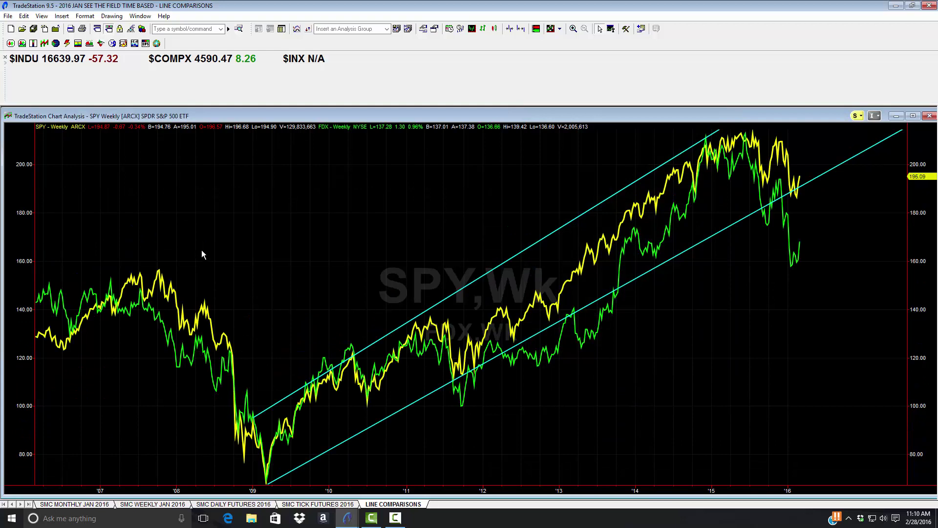